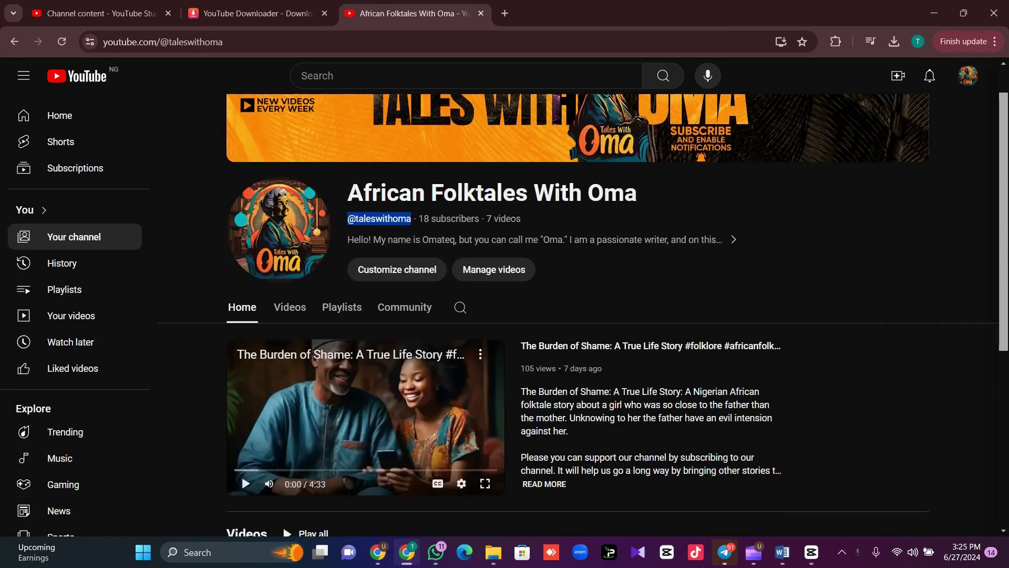
Step: Highlight the 'African Folktales With Oma' title on the YouTube channel page
scroll(241, 519, up, 1)
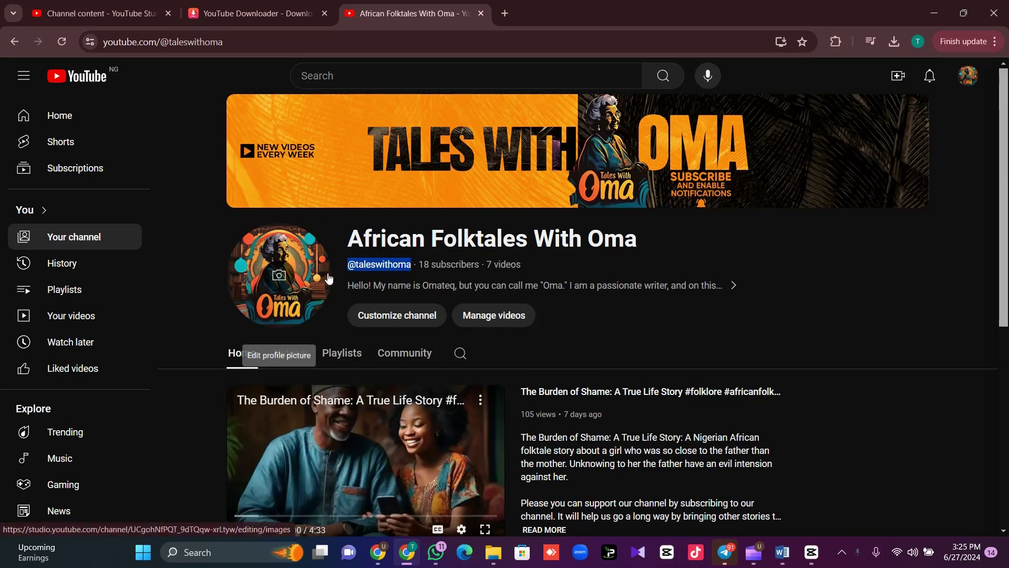
click(354, 242)
drag(355, 242, 670, 253)
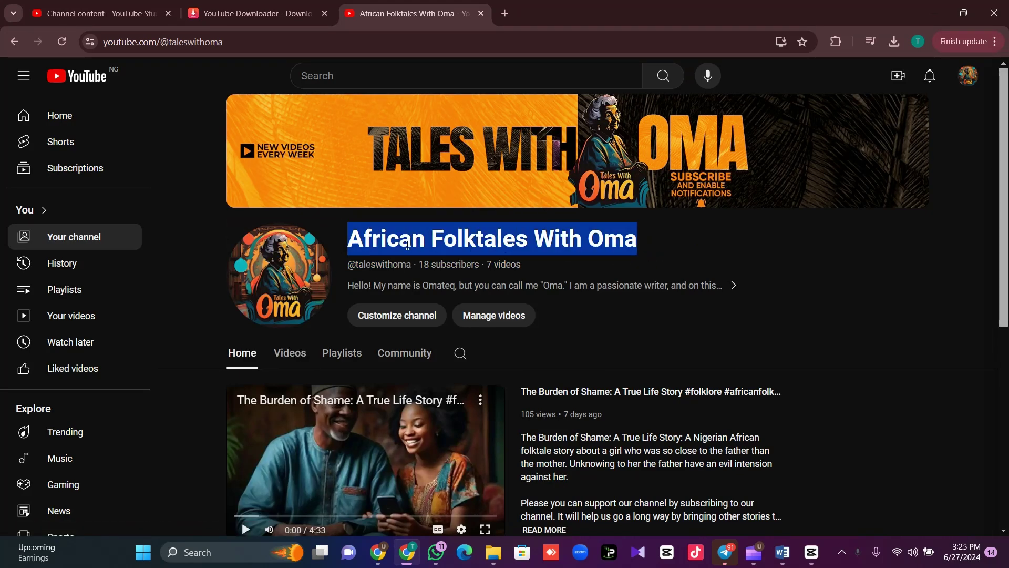
scroll(578, 316, down, 5)
drag(1003, 389, 954, 250)
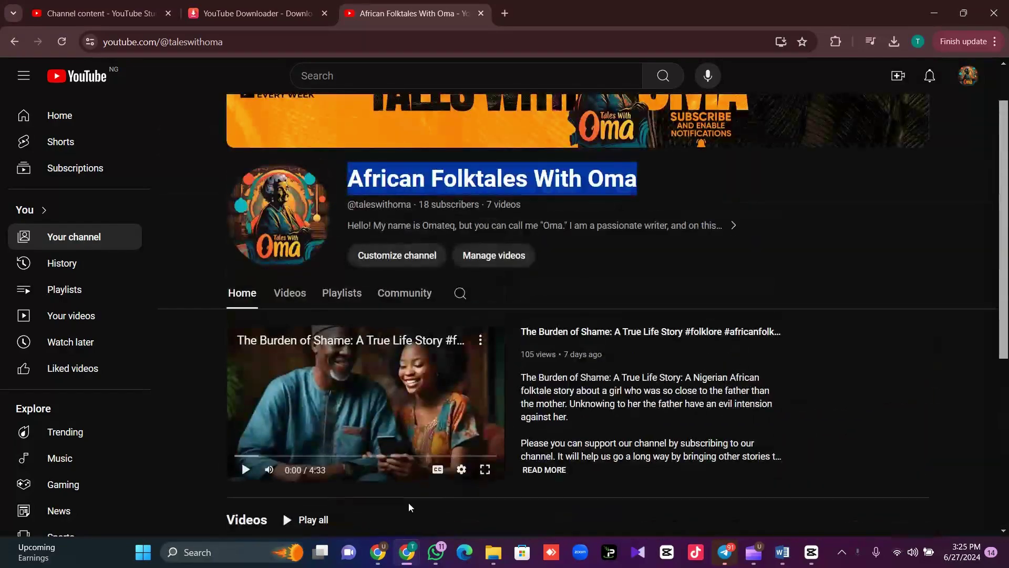
Step: Bring up the Clipchamp Chrome window and show the ChatGPT chat listing five YouTube story topics
click(379, 552)
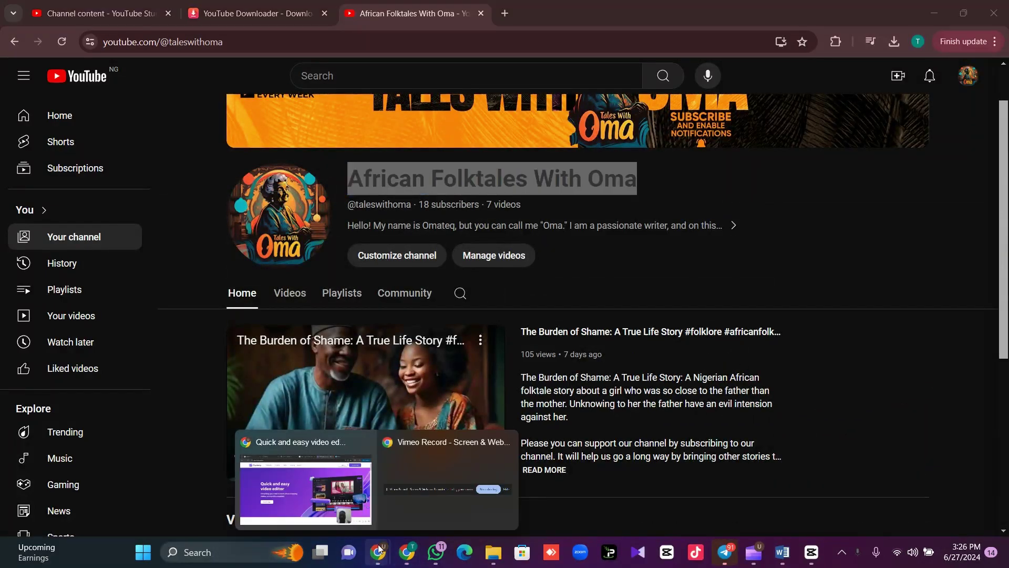
click(331, 442)
click(104, 4)
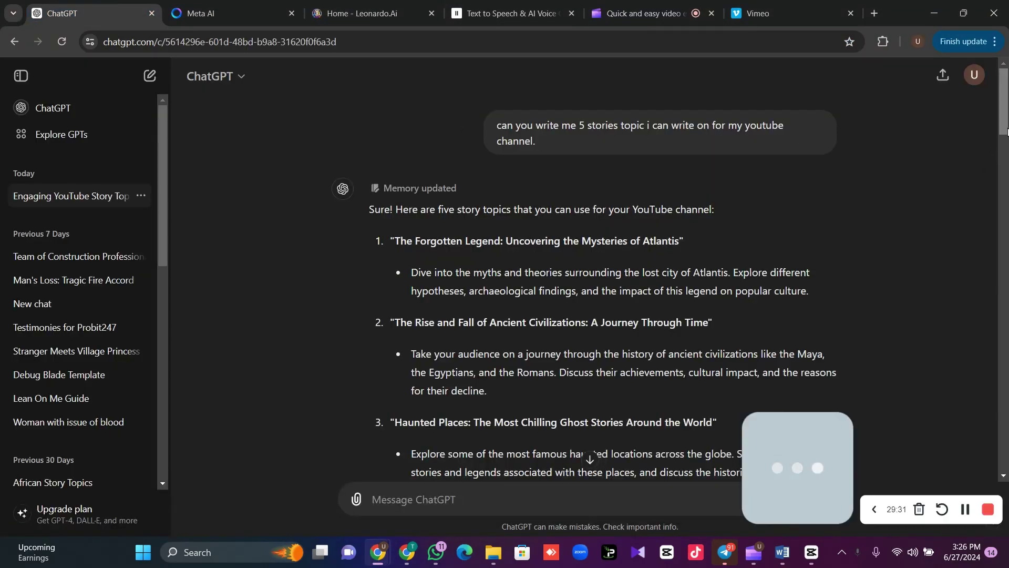
scroll(1006, 151, down, 2)
scroll(1005, 151, up, 2)
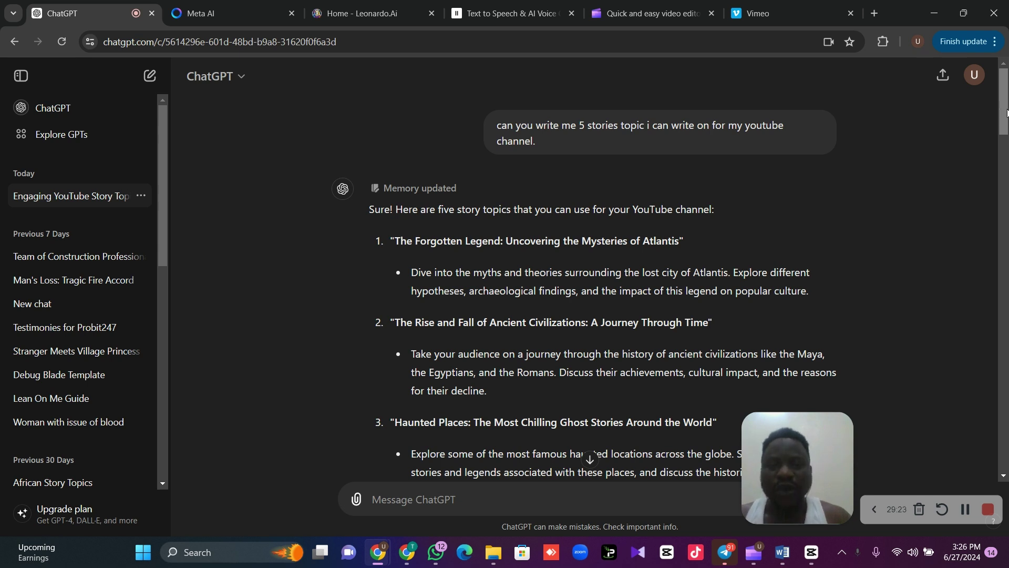
Step: Open a new tab with the chat.openai.com address, then return to the existing ChatGPT conversation
click(876, 16)
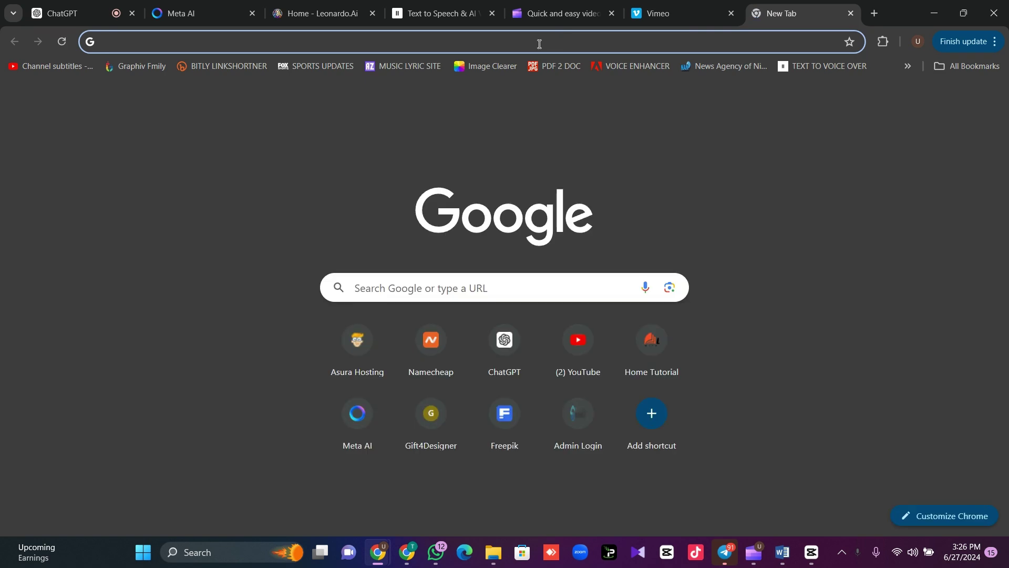
text(chat)
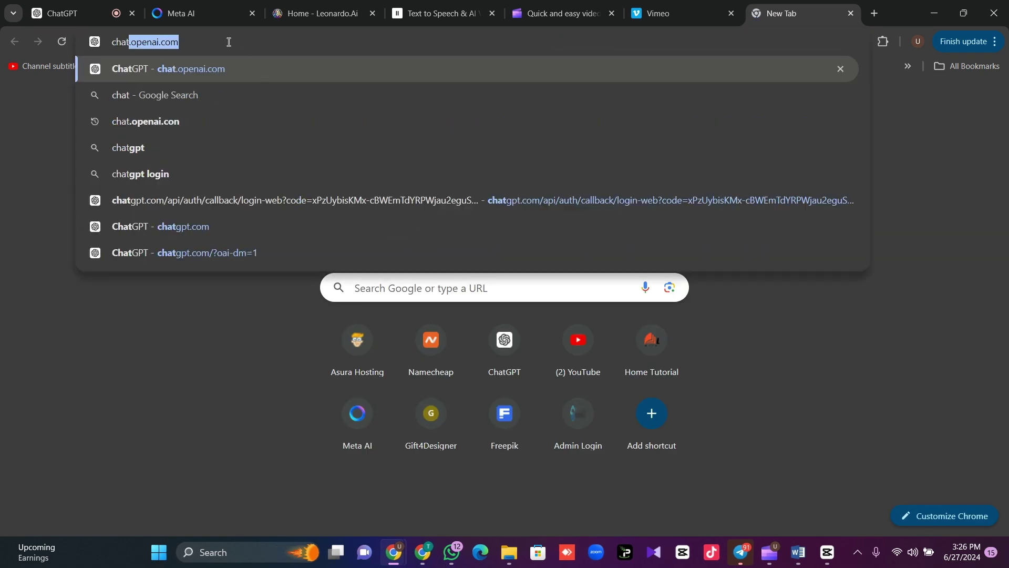
key(Right)
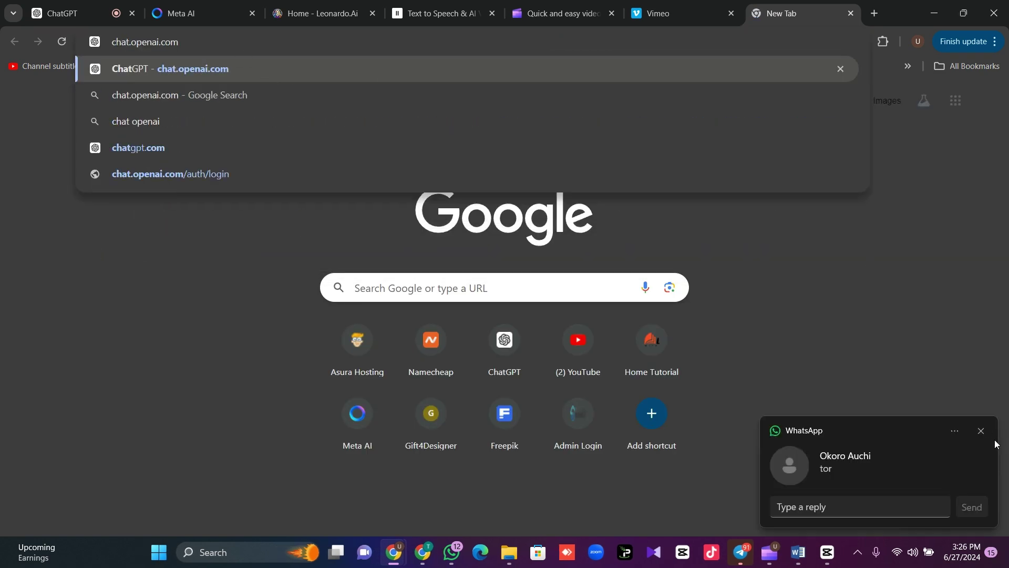
click(982, 437)
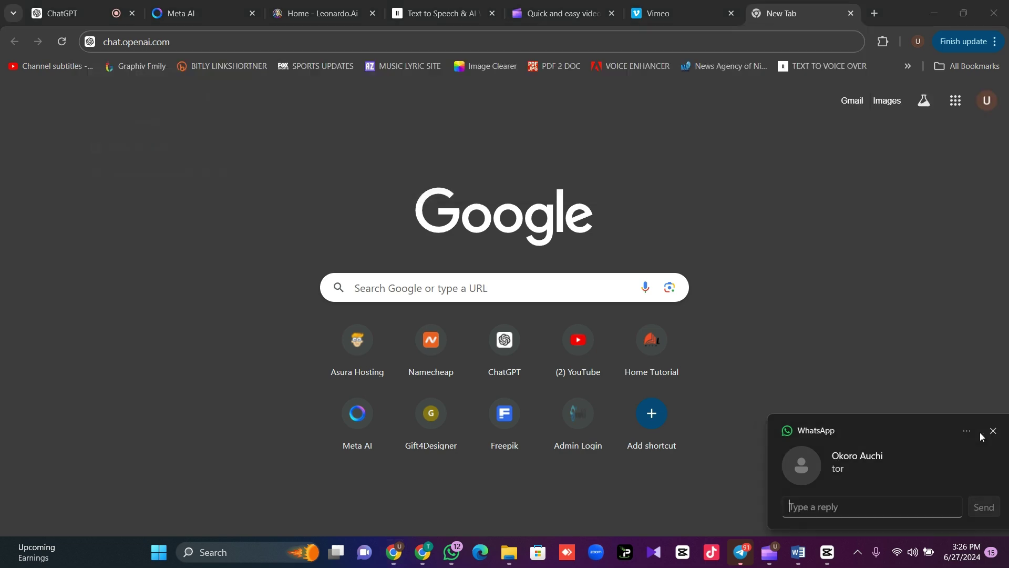
key(ctrl+1)
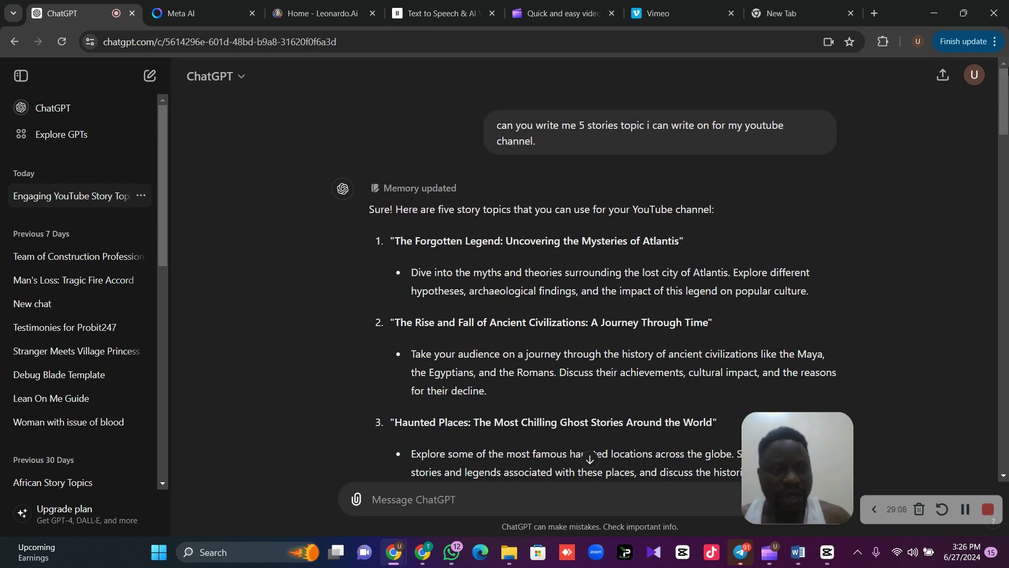
drag(1007, 97, 1006, 215)
scroll(510, 224, up, 2)
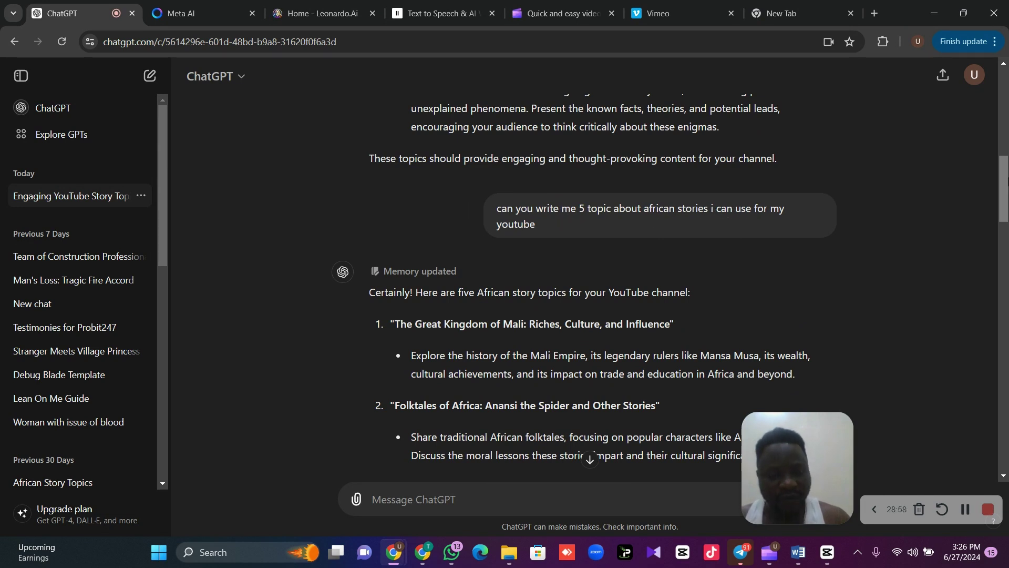
scroll(1004, 194, down, 2)
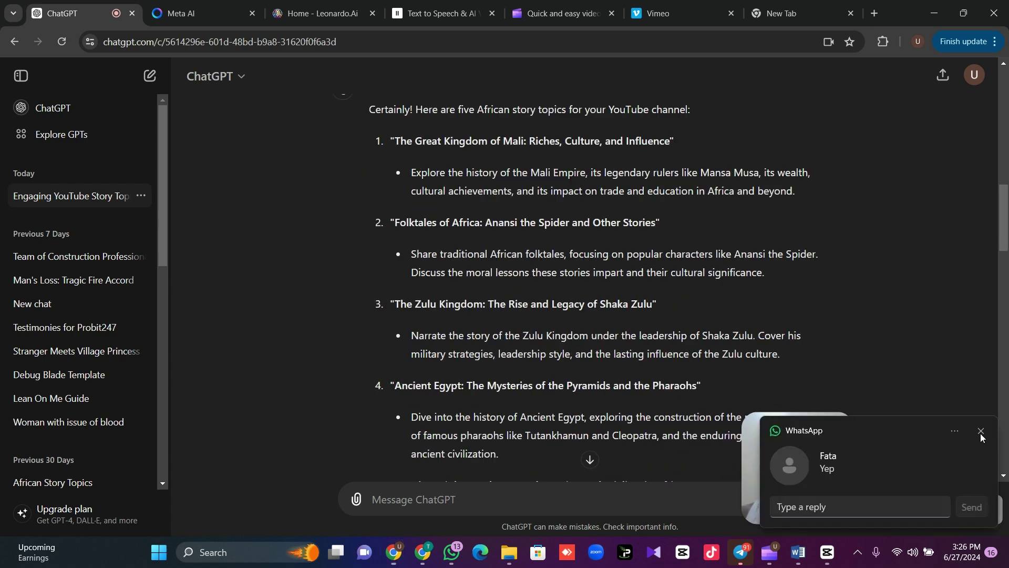
scroll(1005, 200, down, 1)
scroll(1005, 229, up, 1)
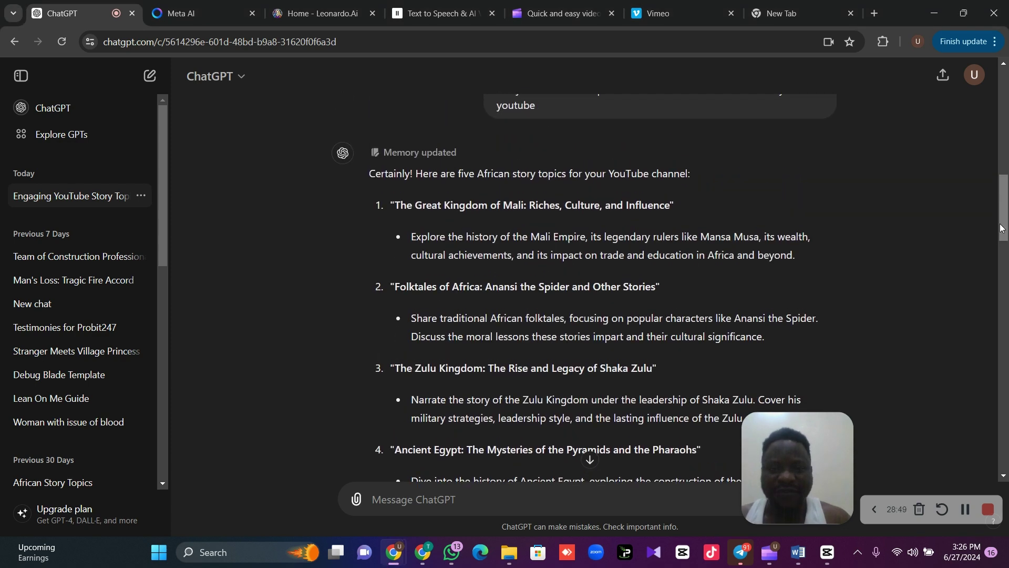
scroll(1006, 226, down, 1)
scroll(1006, 226, down, 3)
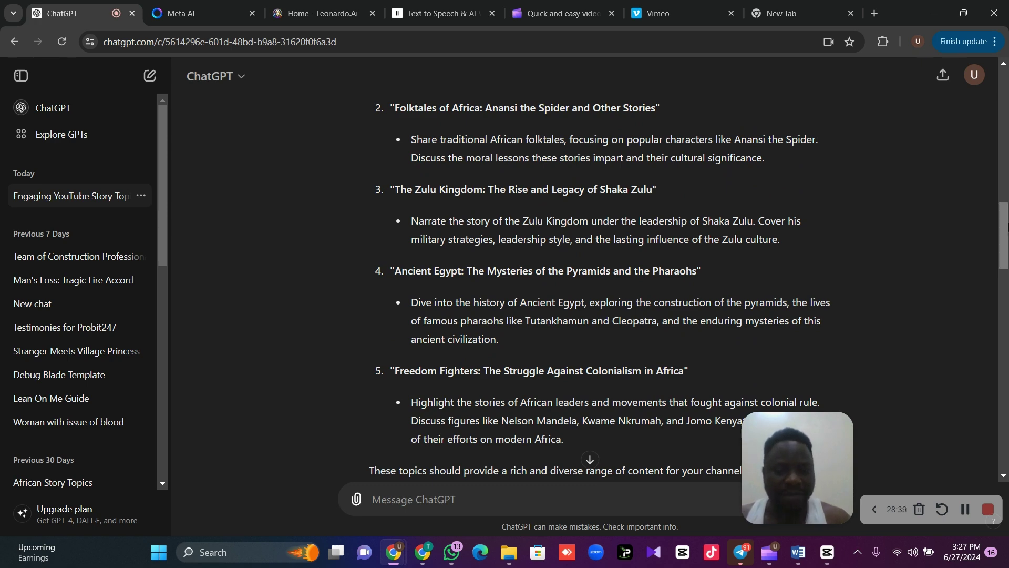
scroll(1006, 231, down, 4)
scroll(578, 263, down, 1)
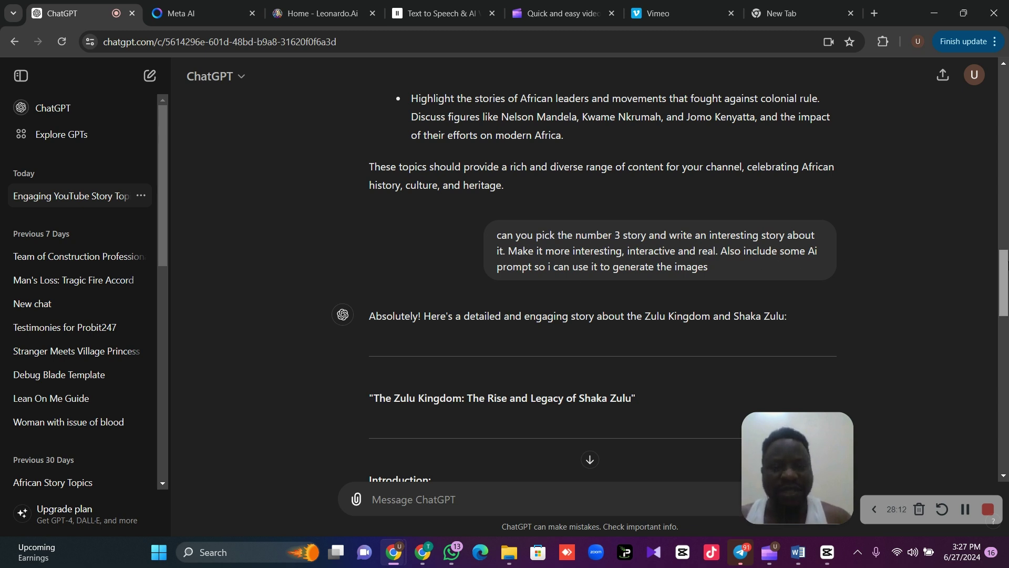
Step: Scroll through the Zulu Kingdom story and select its text from Scene 1 to the end
drag(1004, 268, 1007, 324)
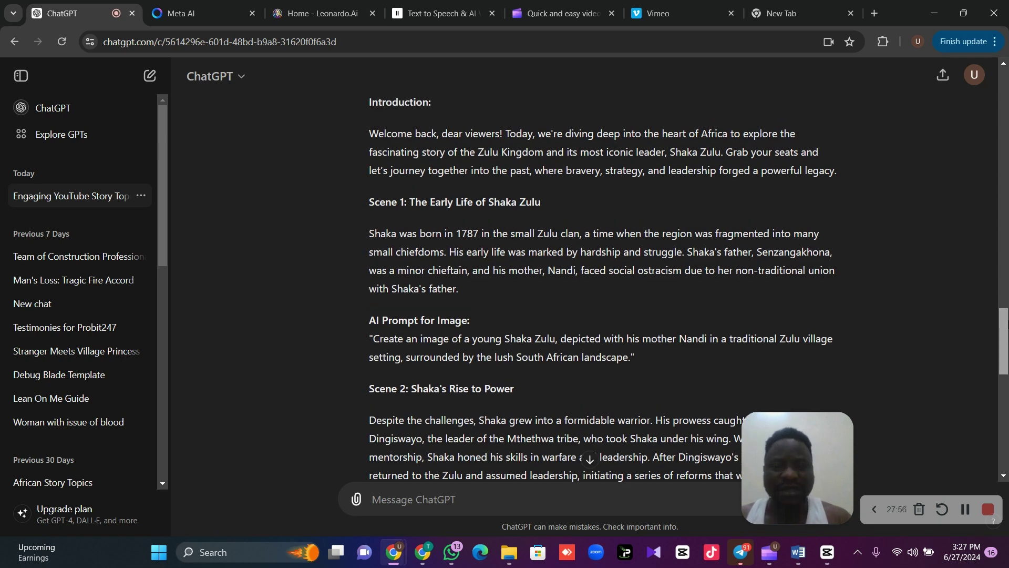
drag(1007, 373, 1006, 467)
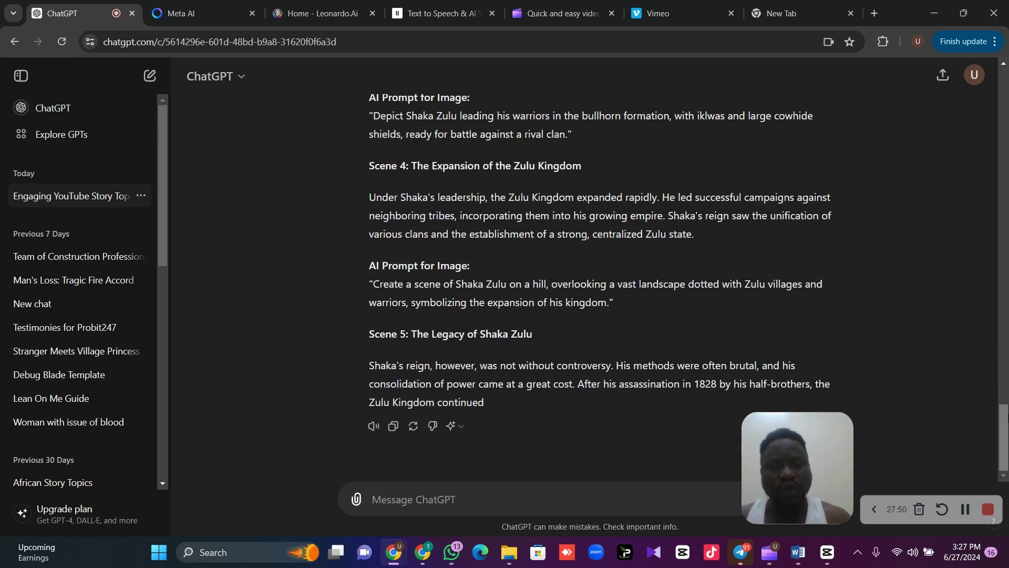
drag(1007, 417, 1007, 296)
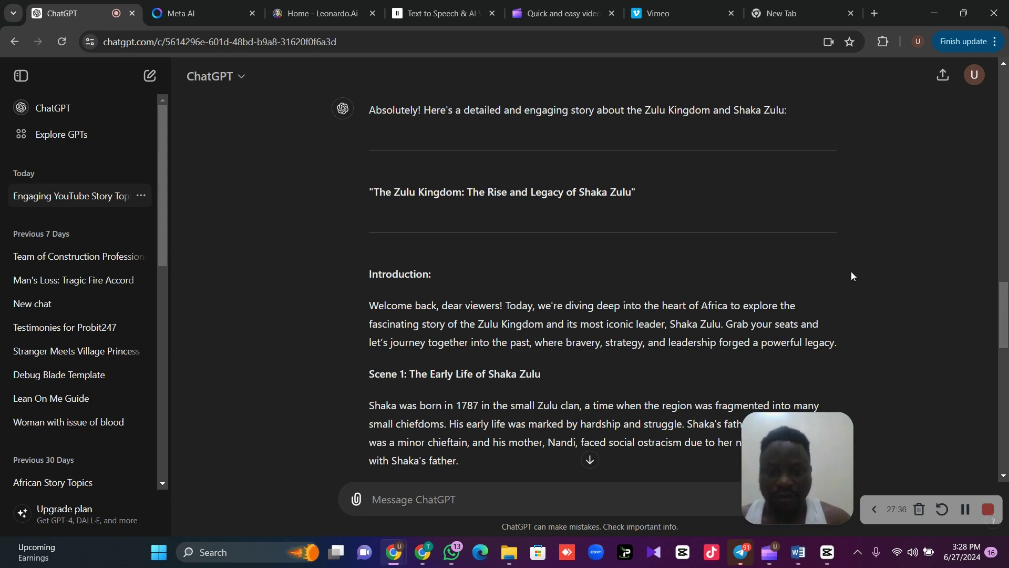
scroll(1006, 315, down, 3)
scroll(605, 289, down, 2)
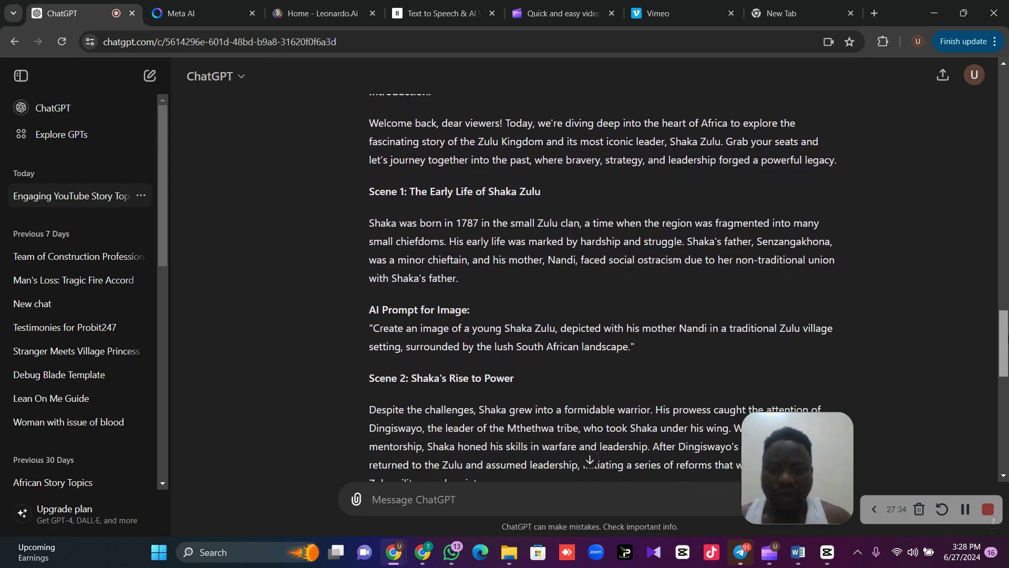
scroll(364, 133, up, 2)
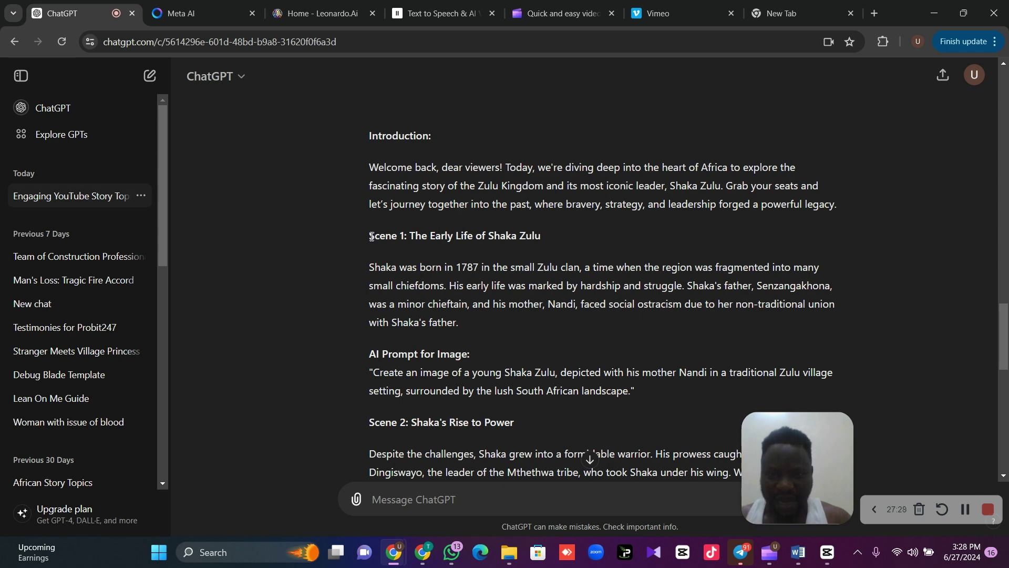
drag(380, 255, 505, 397)
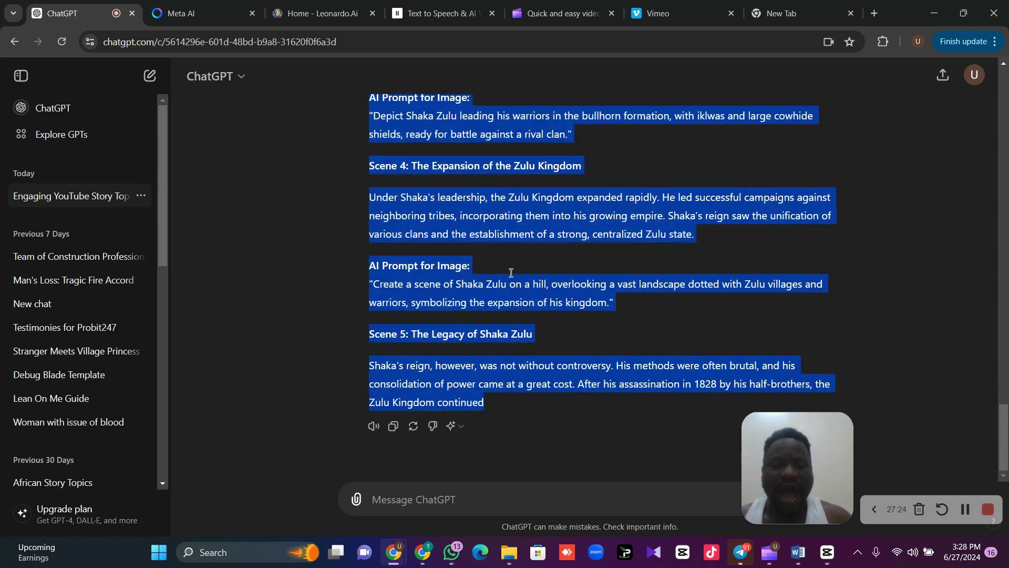
Step: Switch between the ElevenLabs and Clipchamp tabs, then bring the Clipchamp app window forward
click(425, 23)
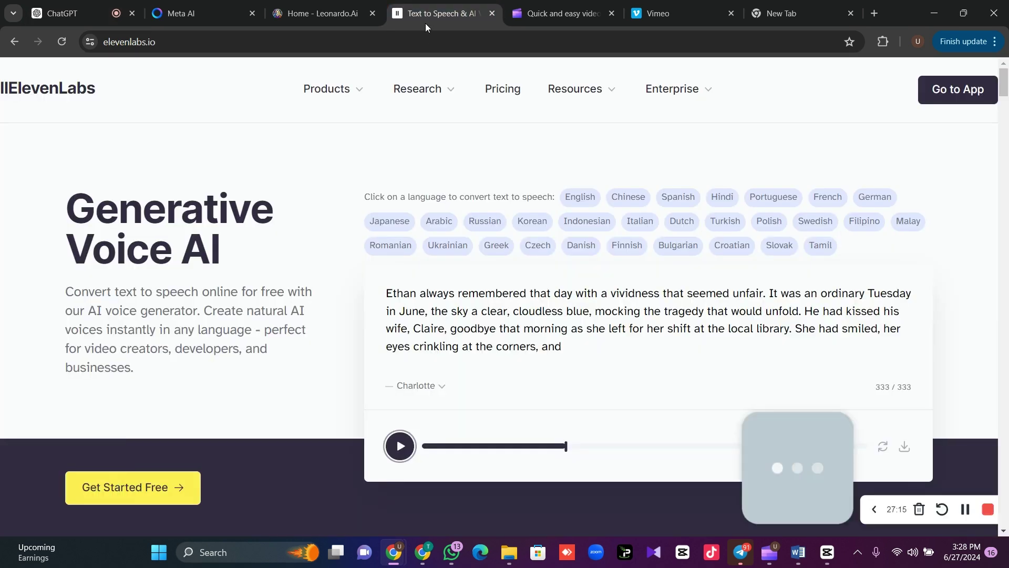
click(525, 15)
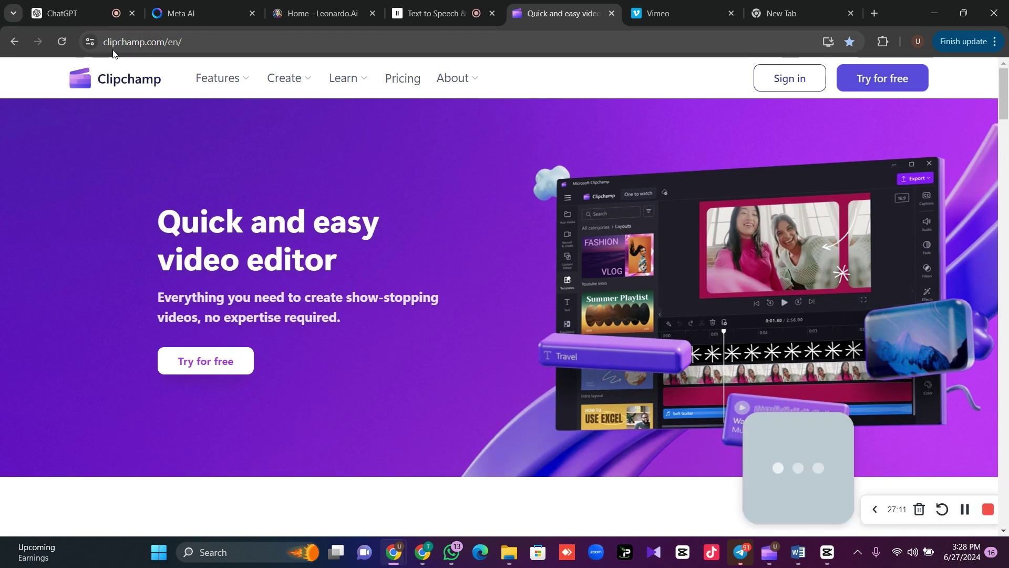
click(436, 5)
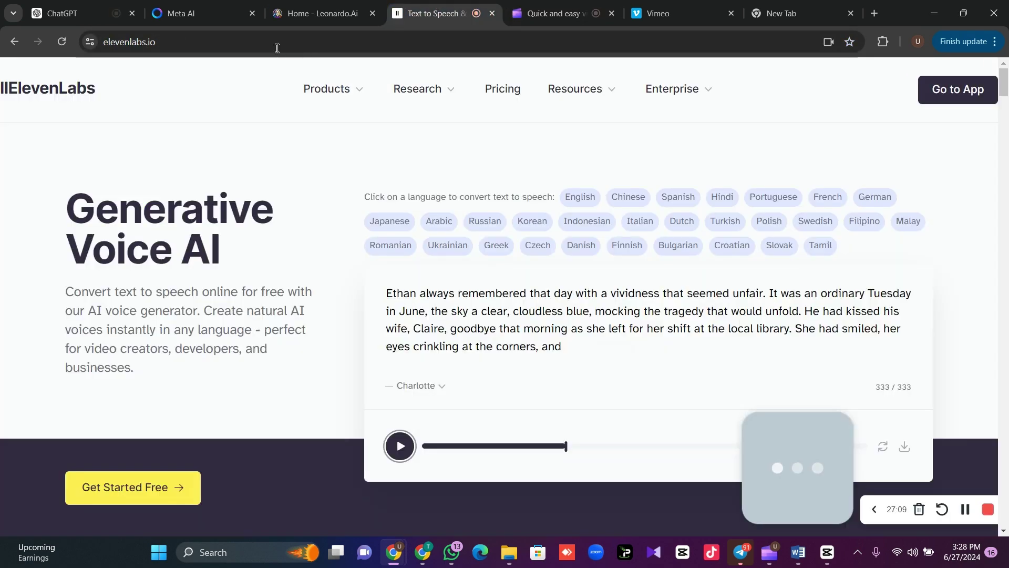
click(538, 1)
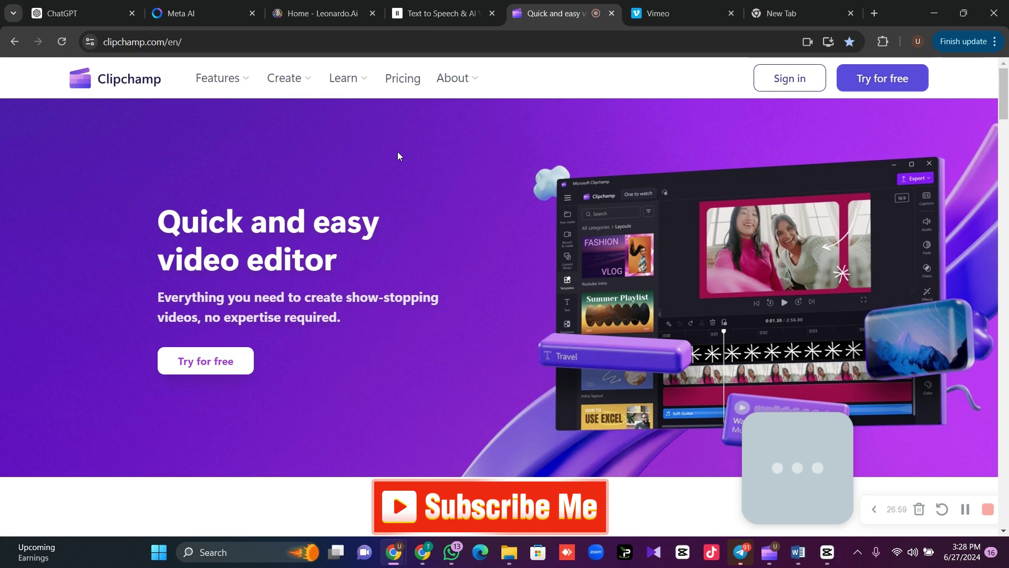
click(440, 21)
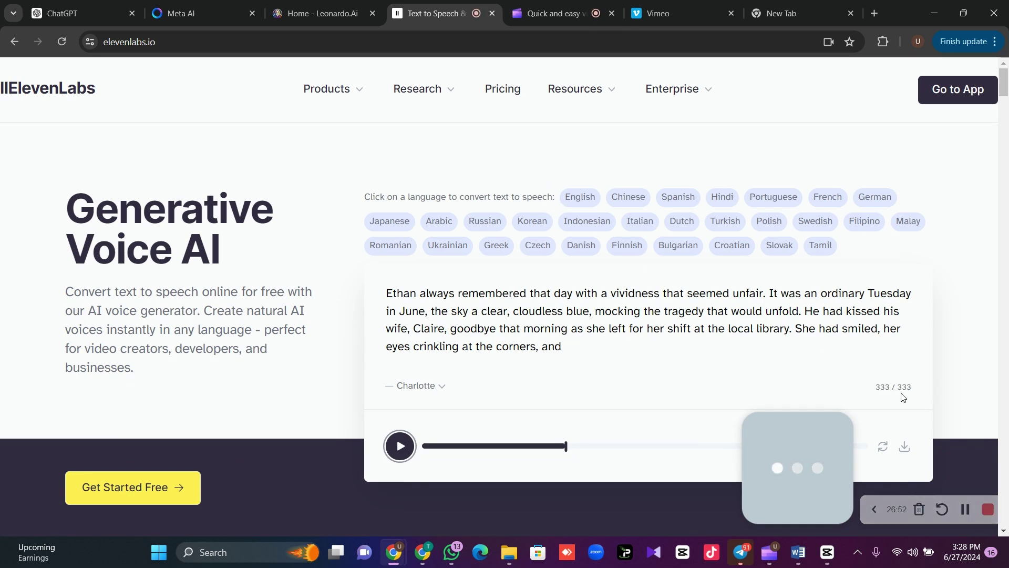
click(554, 13)
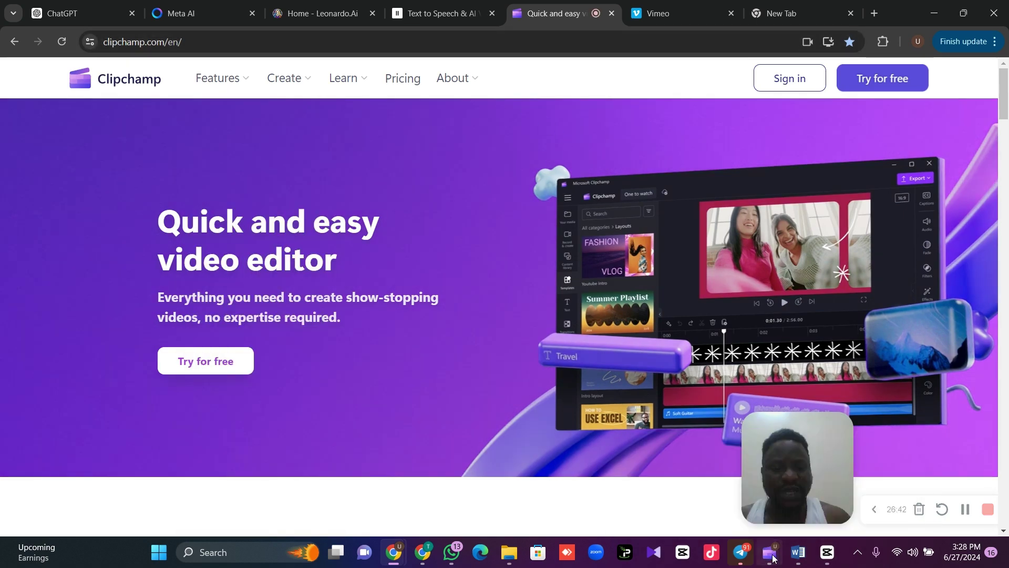
mouse_move(770, 550)
click(717, 491)
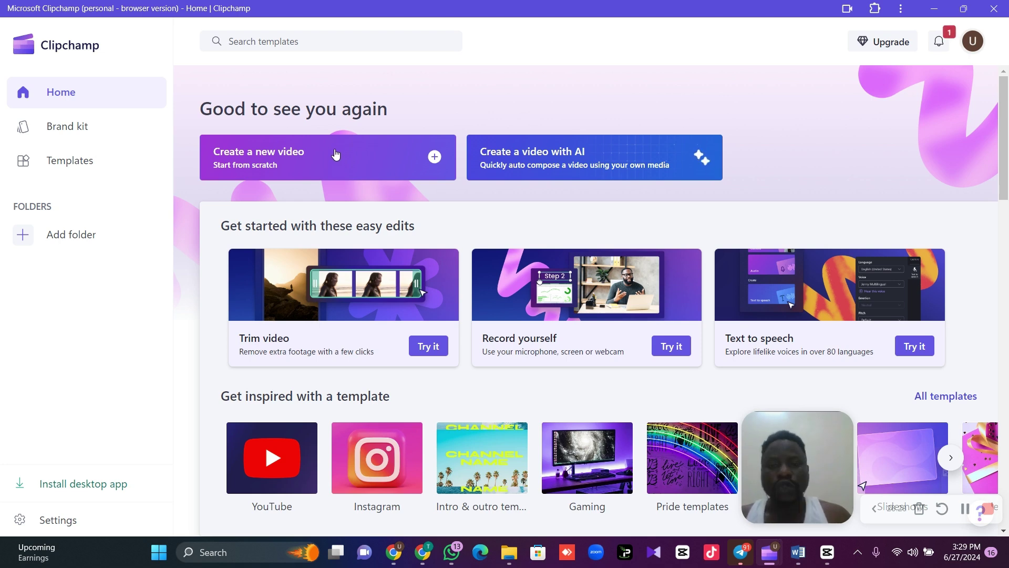
Step: Create a new video from scratch, opening a blank 'Untitled video' in the editor
click(434, 157)
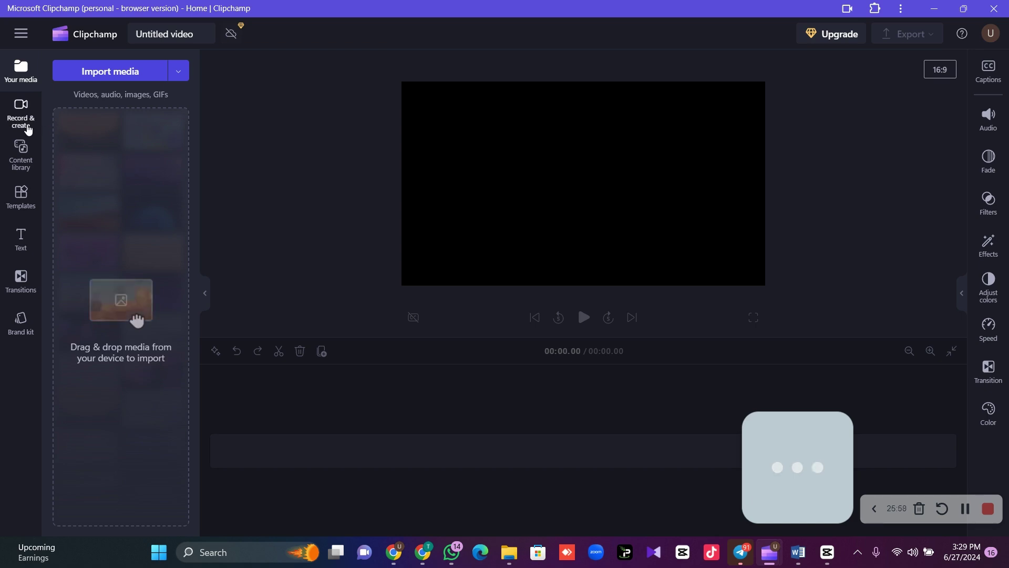
Step: Add a 5-second 'New text to speech' clip from the Record & create panel
click(27, 129)
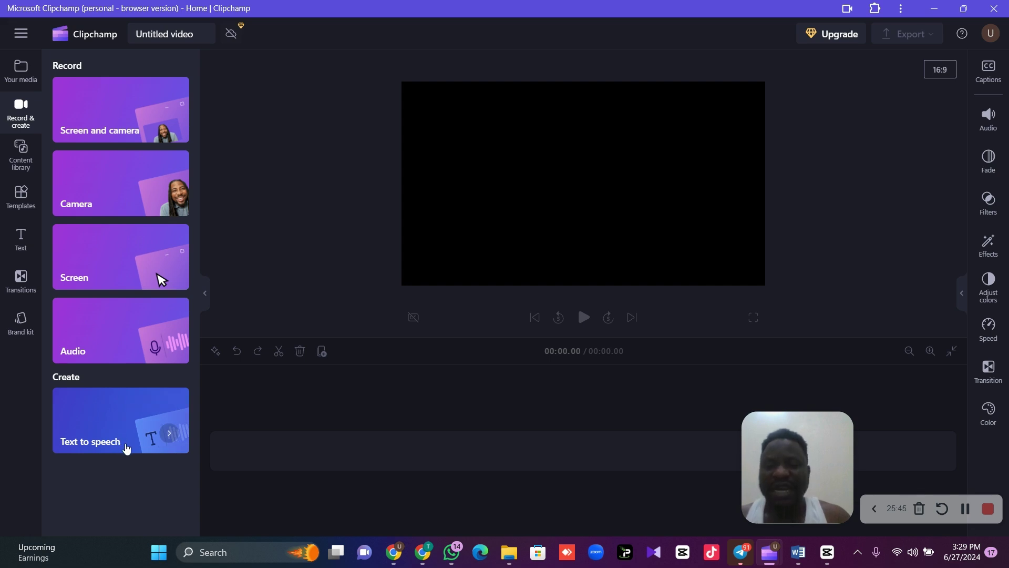
click(126, 447)
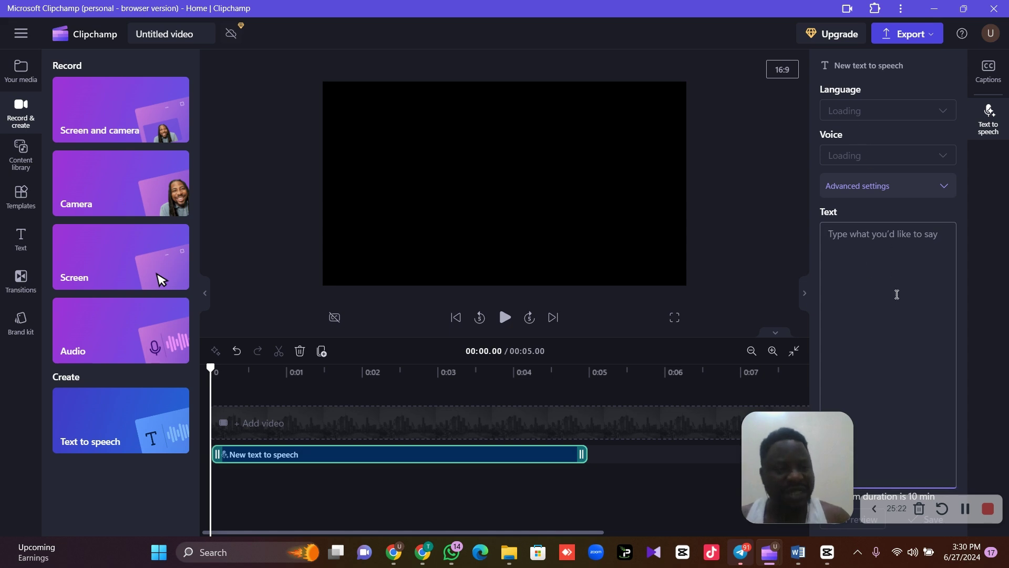
Step: Paste the Shaka Zulu story, choose English (South Africa) with voice Leah, and preview it
key(ctrl+v)
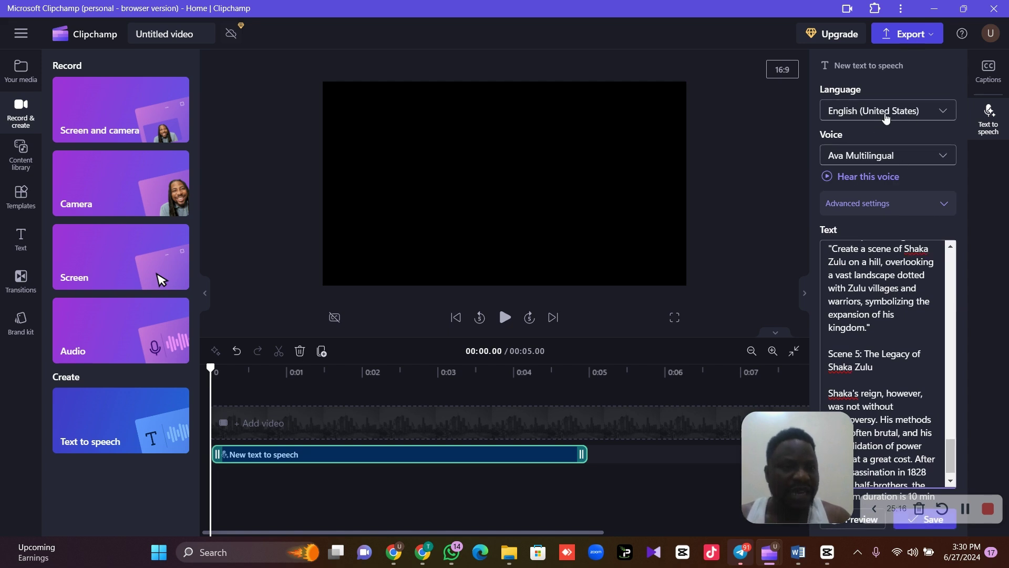
click(886, 117)
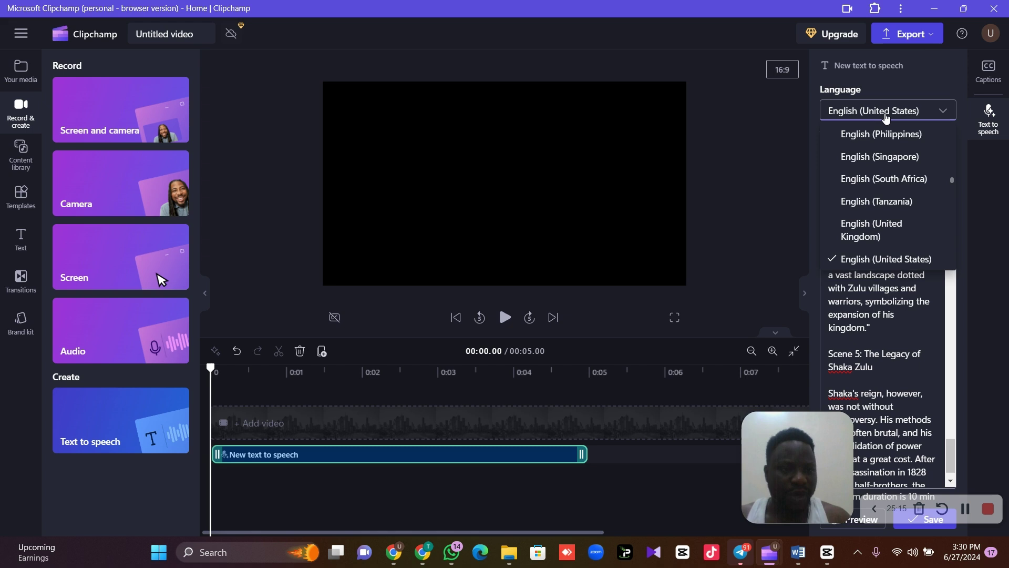
click(917, 179)
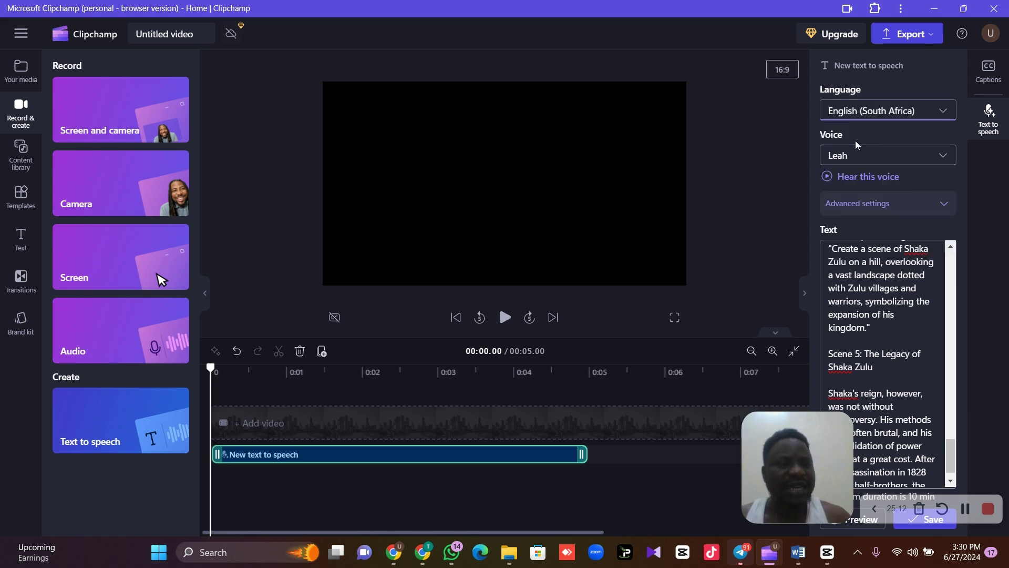
click(901, 161)
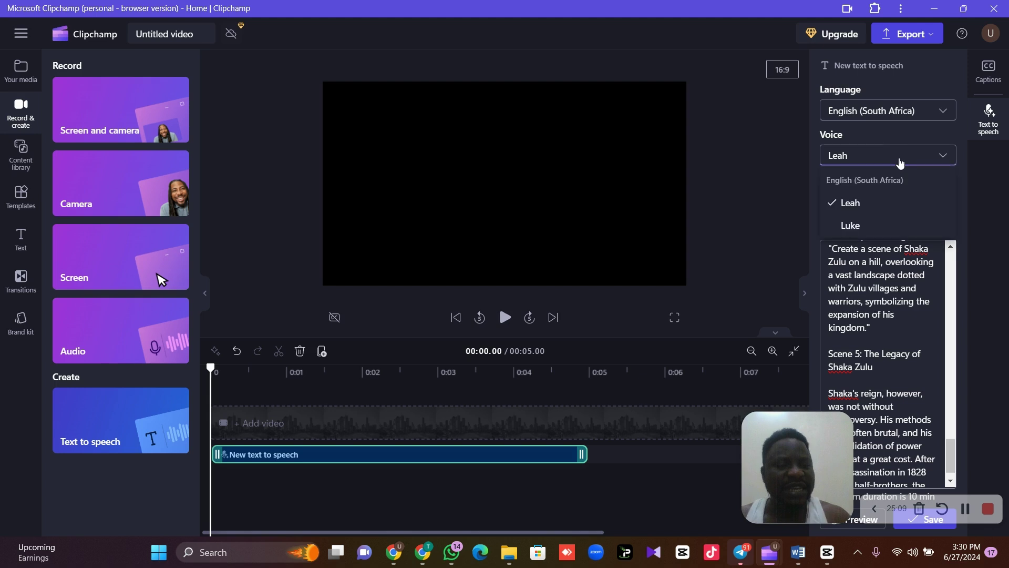
click(872, 209)
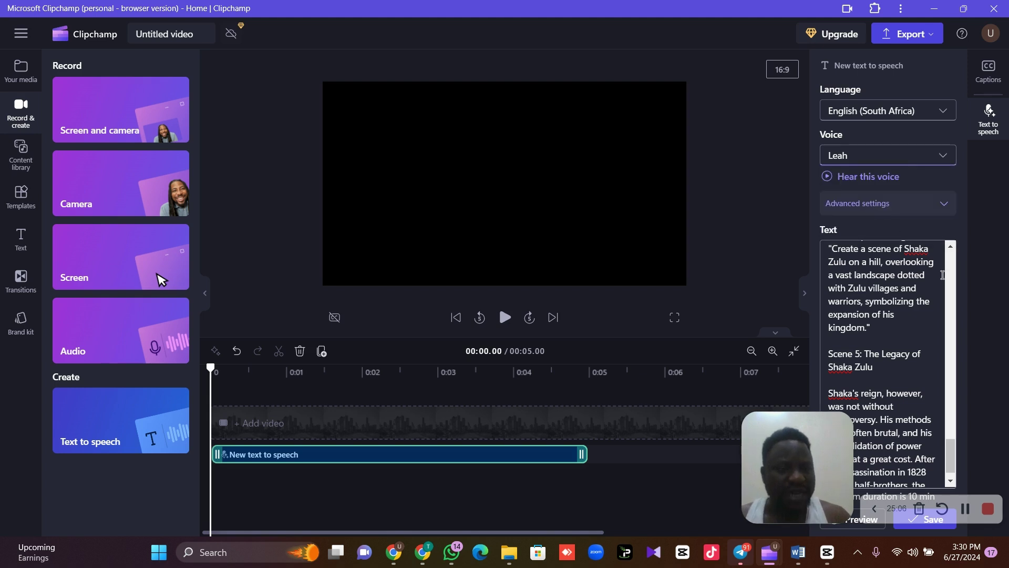
drag(804, 424, 514, 394)
click(870, 523)
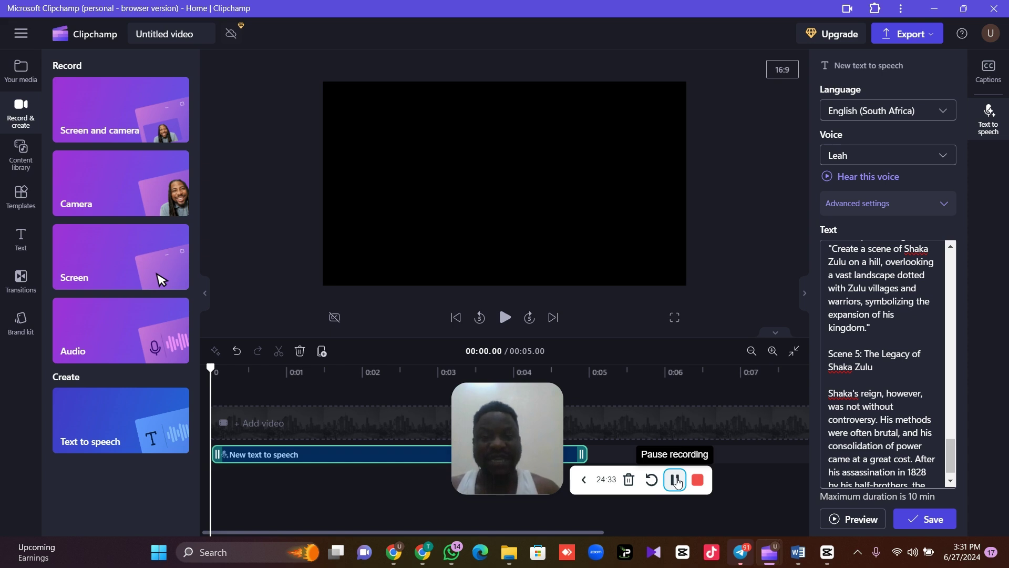
Step: Save the narration as a 3:00.69 voiceover clip and briefly play its opening
click(926, 519)
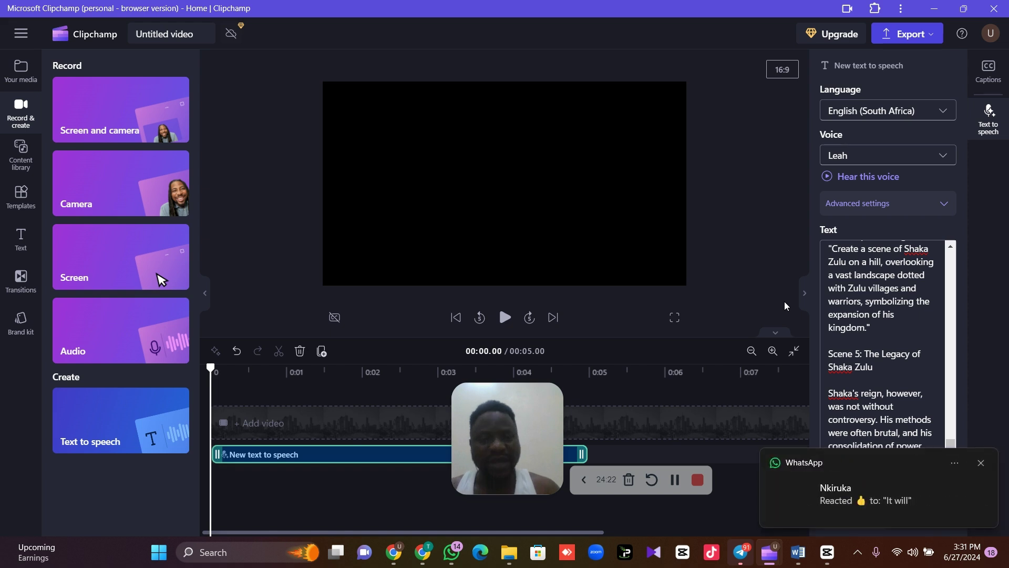
click(980, 463)
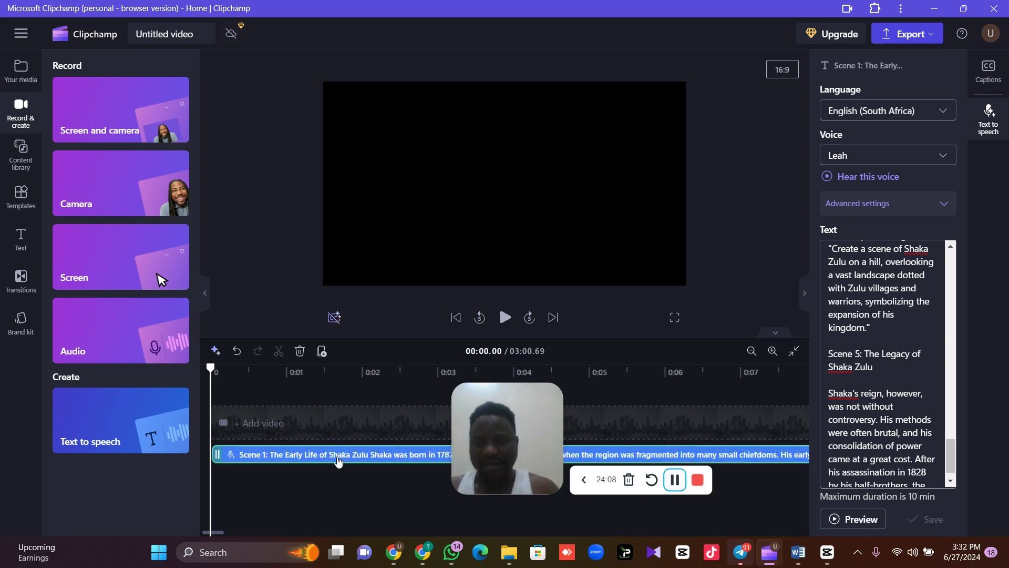
click(504, 317)
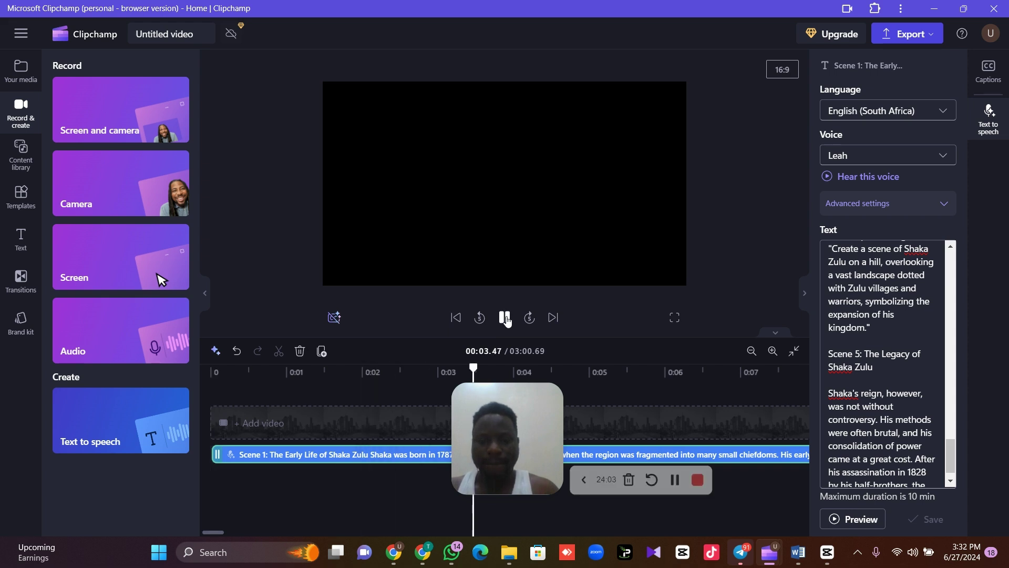
click(505, 318)
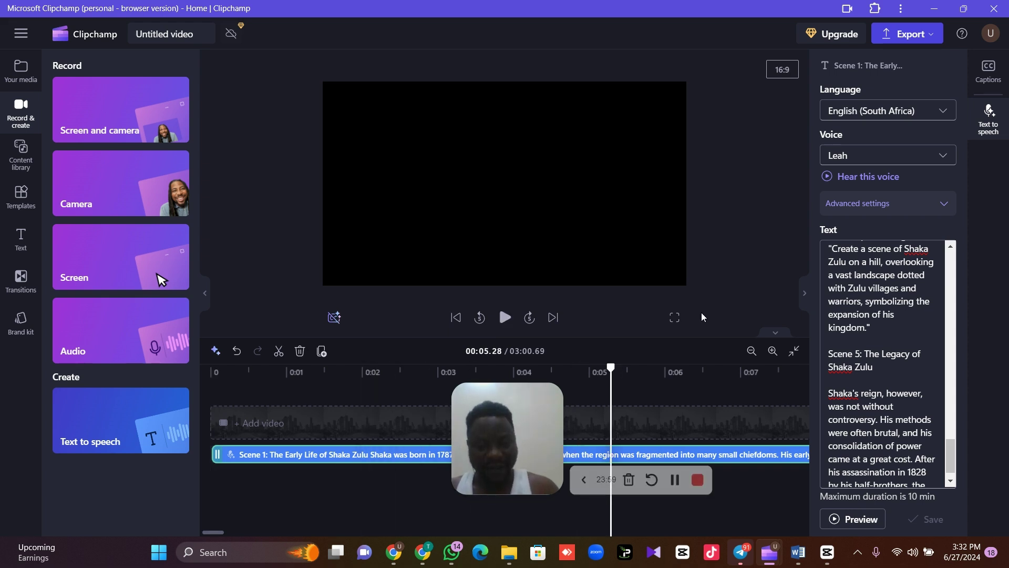
Step: Export the video as a 480p MP4
click(915, 41)
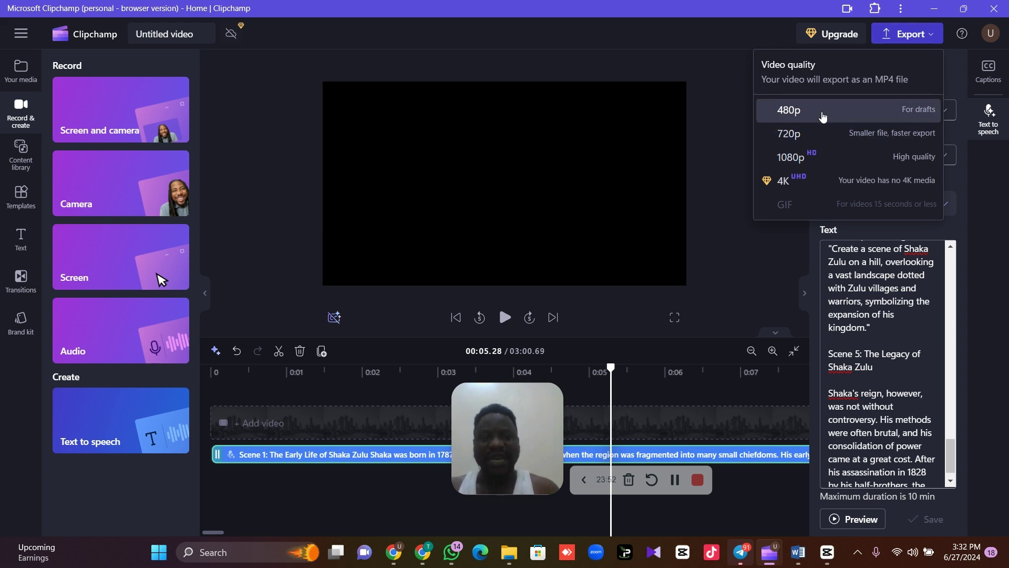
click(823, 117)
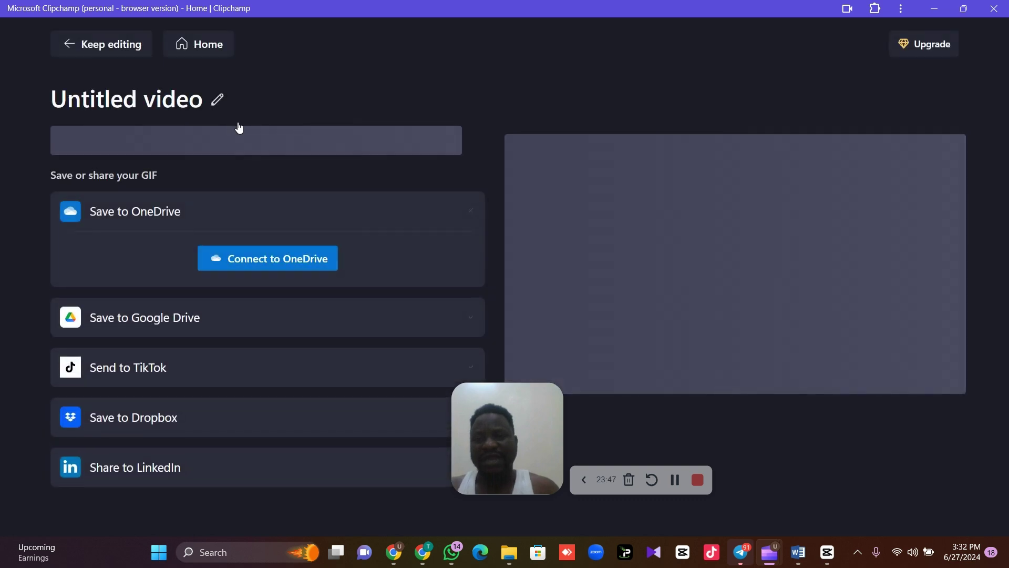
click(676, 480)
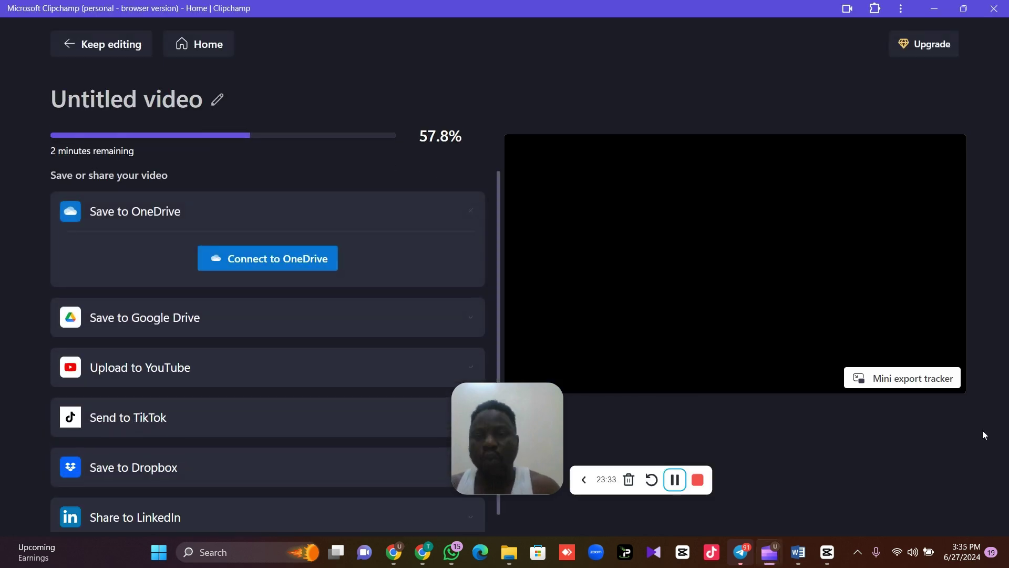